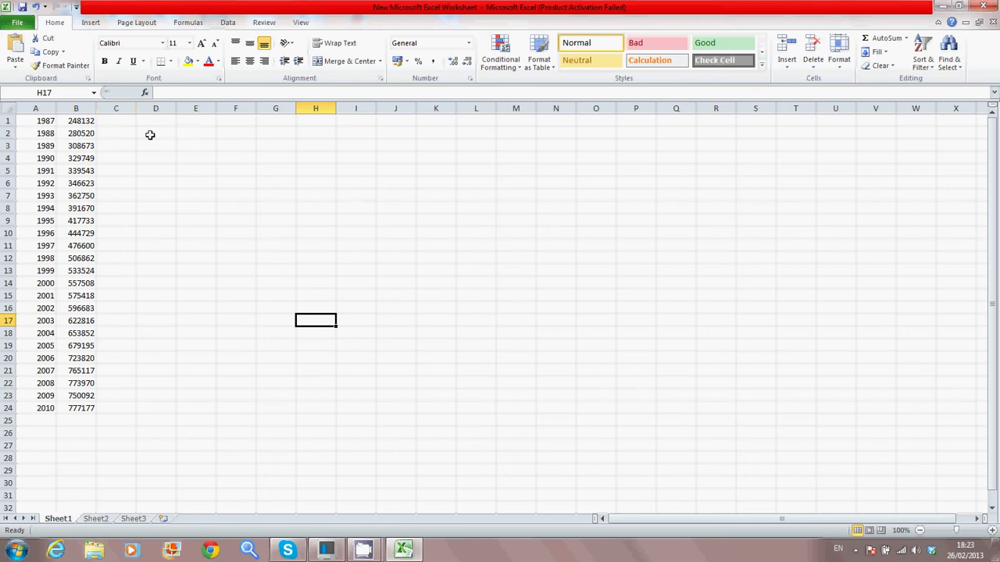
Step: Insert a default column chart from the values in B1:B24
click(209, 143)
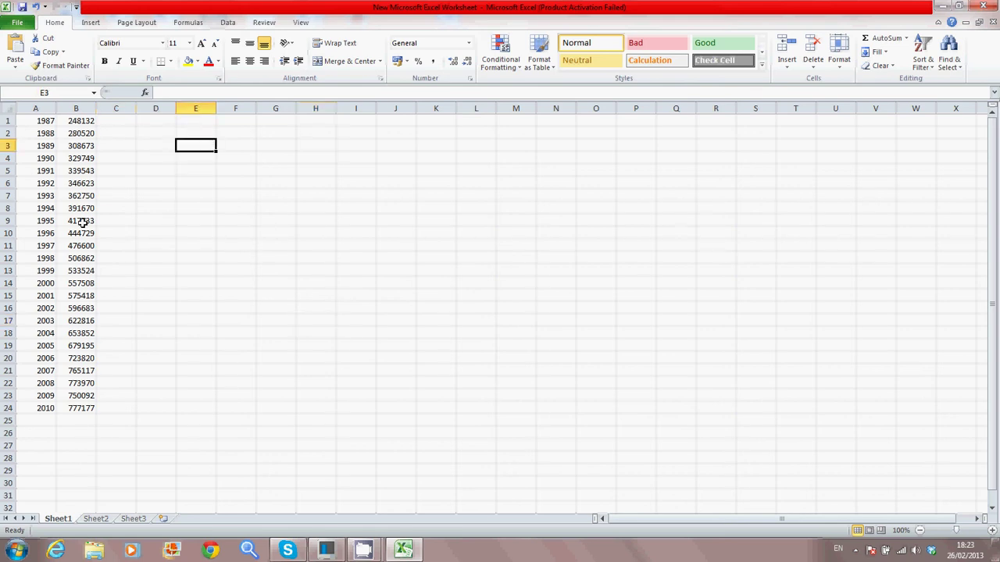
click(82, 121)
click(82, 408)
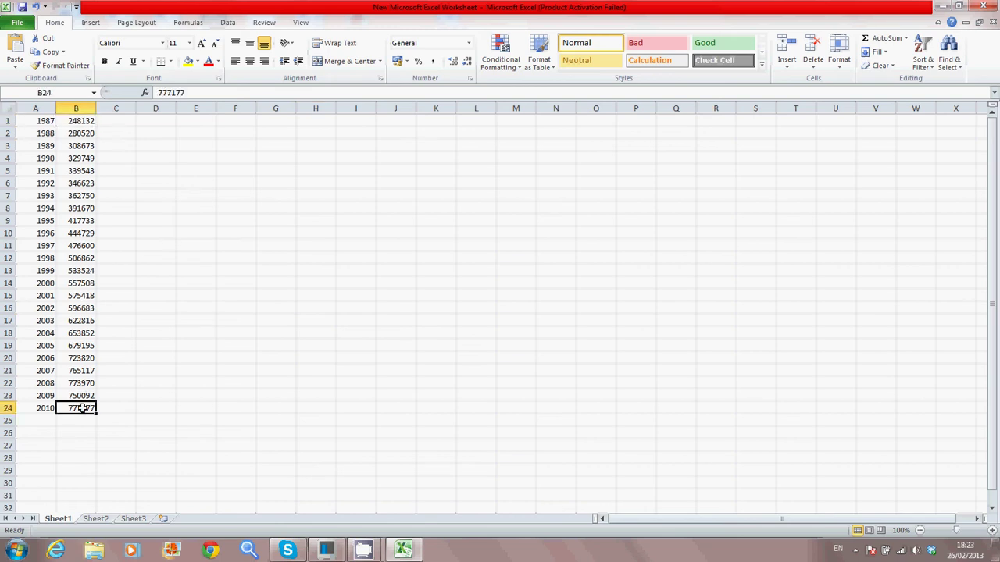
drag(81, 120, 91, 409)
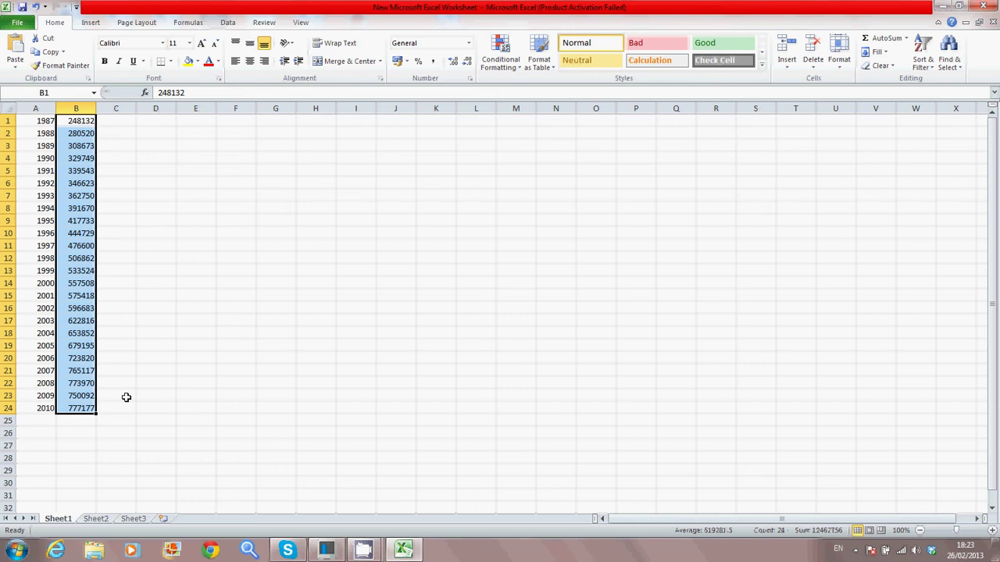
key(alt+F1)
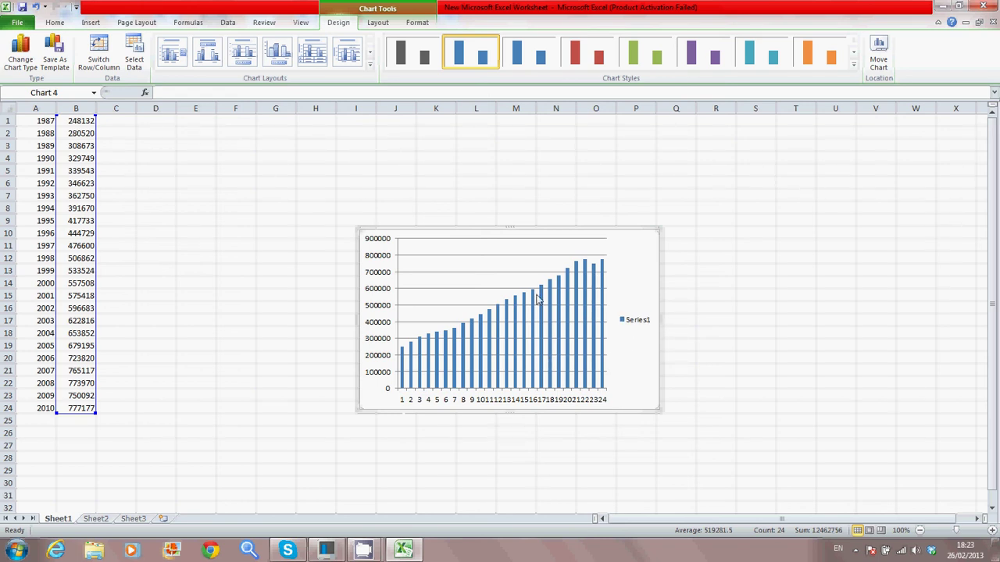
Step: Change the chart type from column to the basic Line chart
right_click(619, 286)
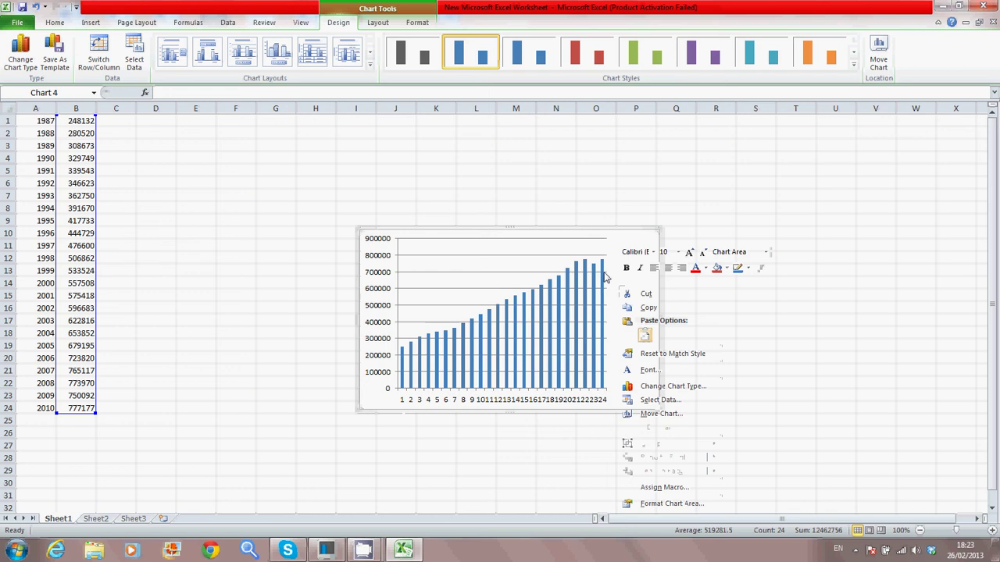
click(664, 387)
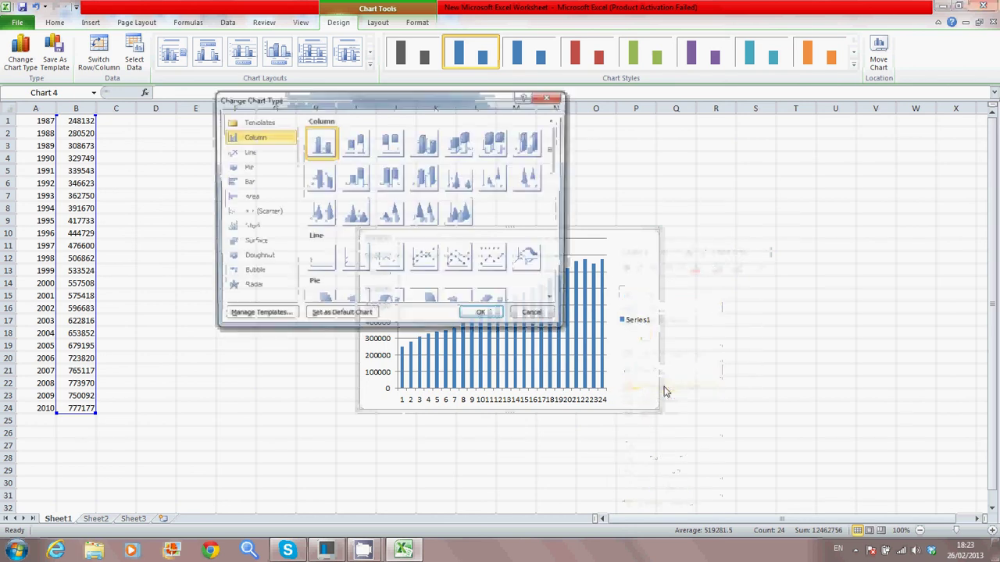
drag(553, 164, 574, 181)
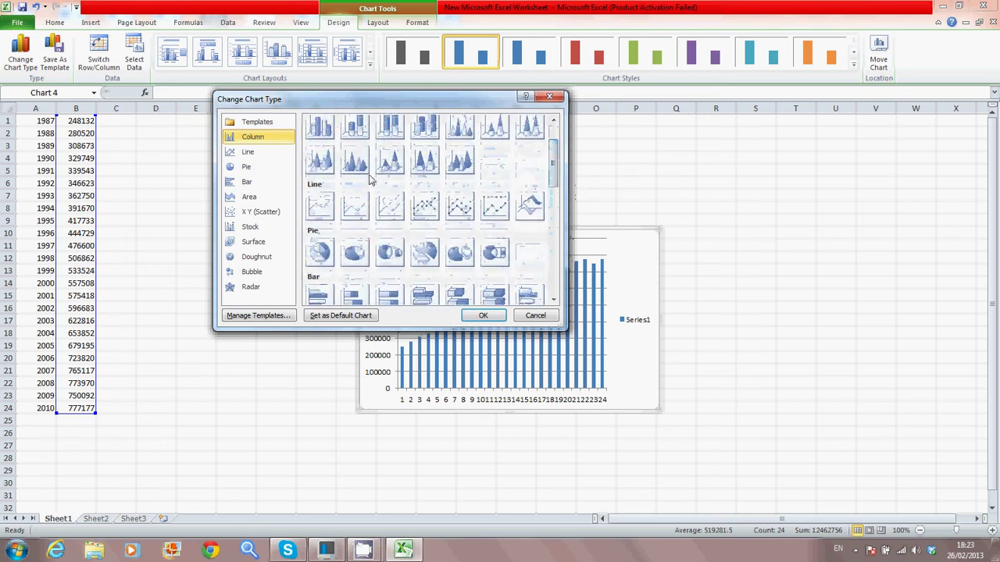
click(318, 207)
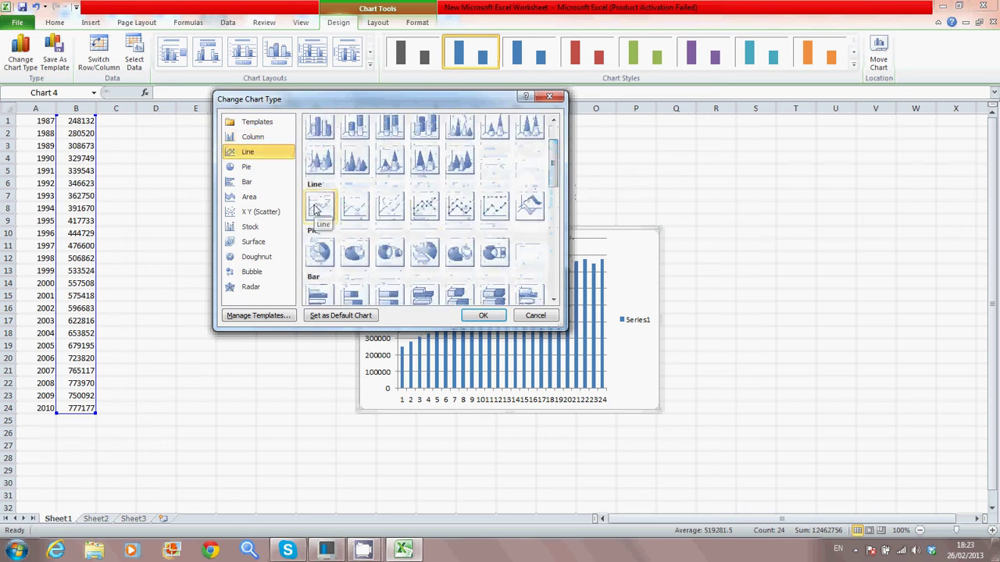
click(483, 316)
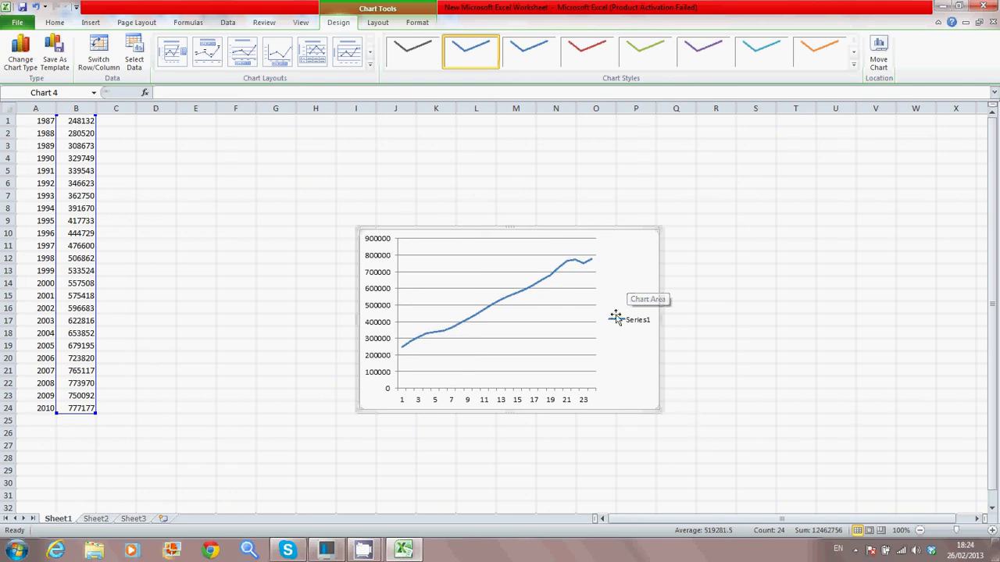
Step: Set the chart's horizontal axis labels to the years in A1:A24
right_click(634, 264)
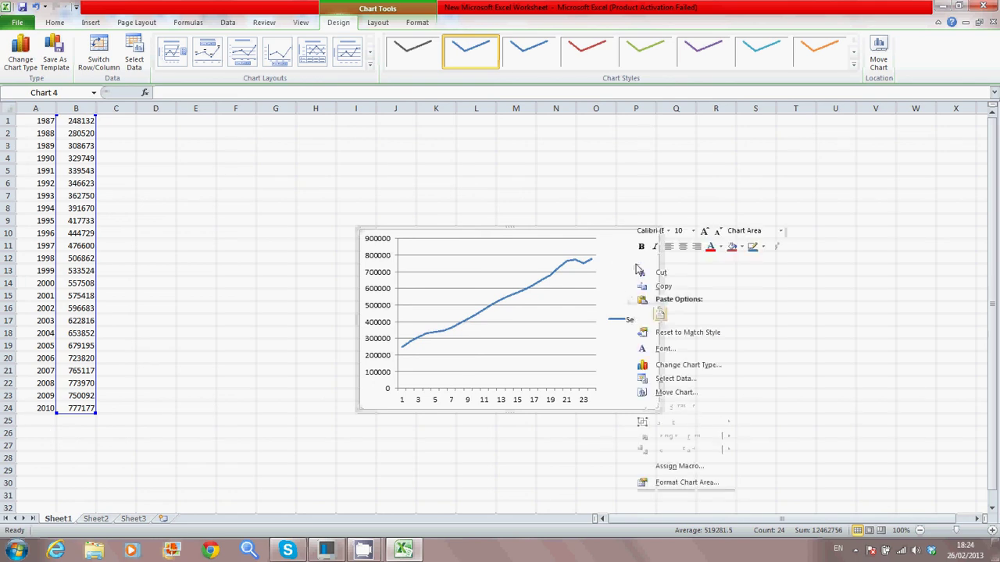
click(693, 379)
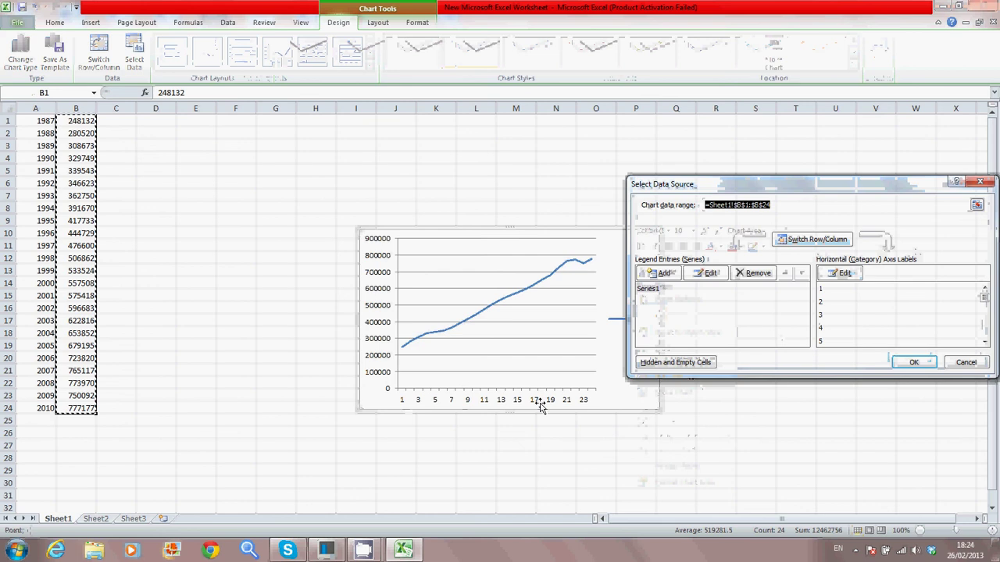
click(845, 273)
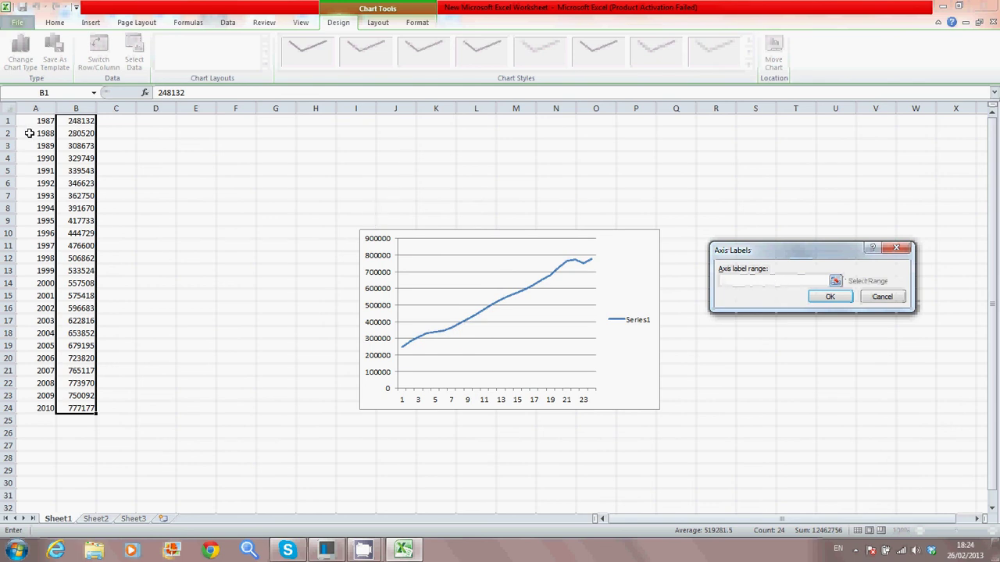
drag(36, 117, 48, 408)
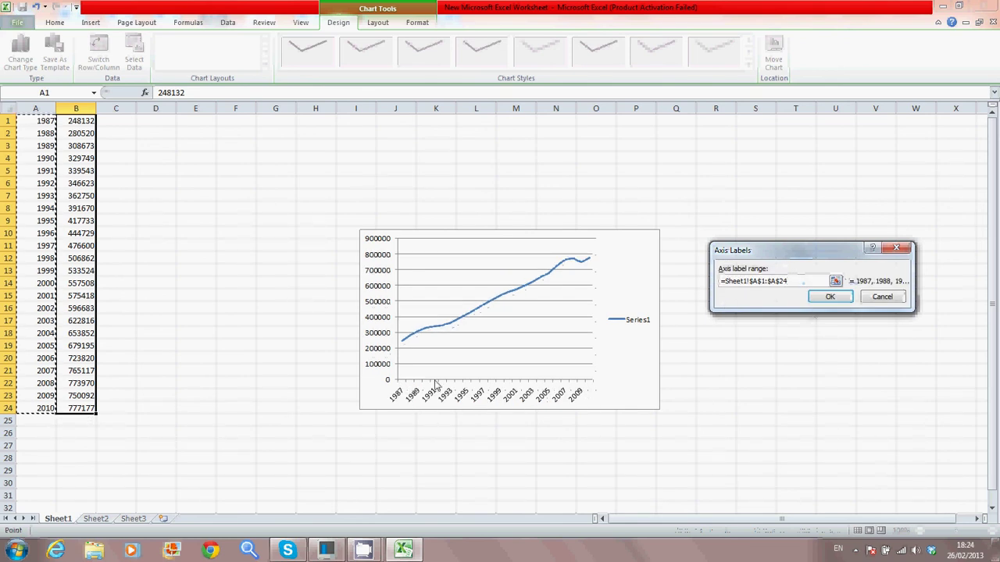
click(830, 297)
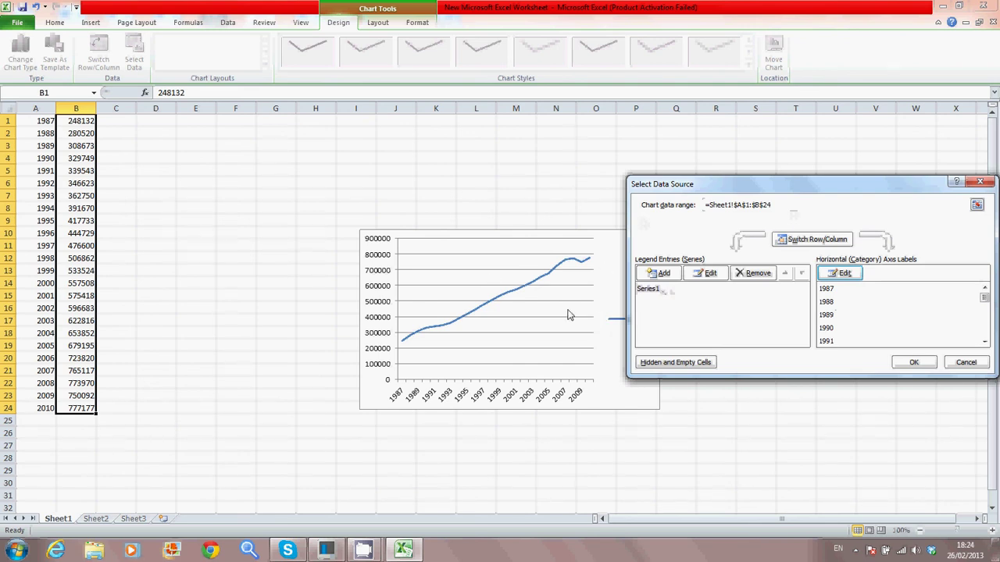
Step: Rename the chart's data series to GDP and apply the data source changes
click(679, 291)
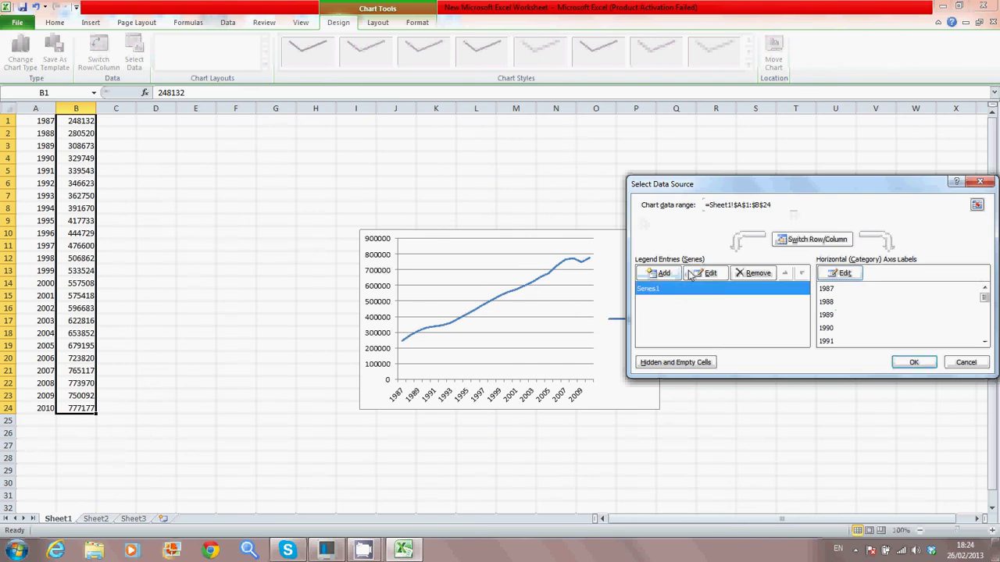
click(713, 274)
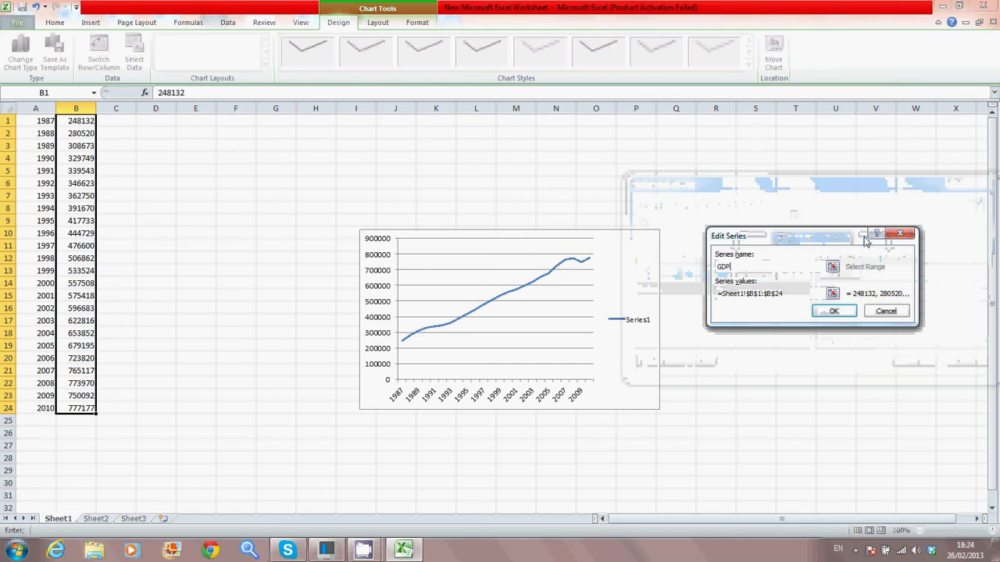
key(Return)
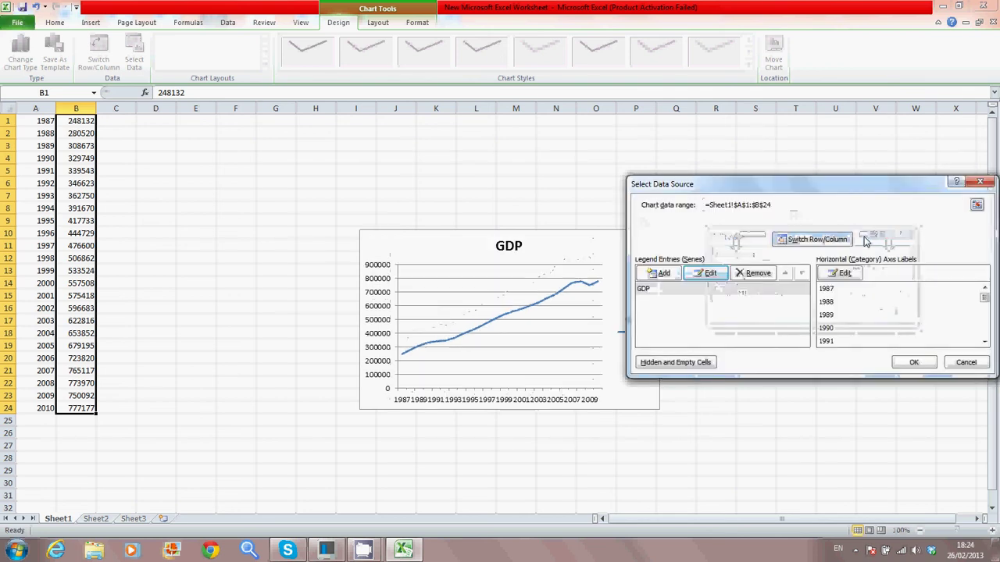
click(914, 363)
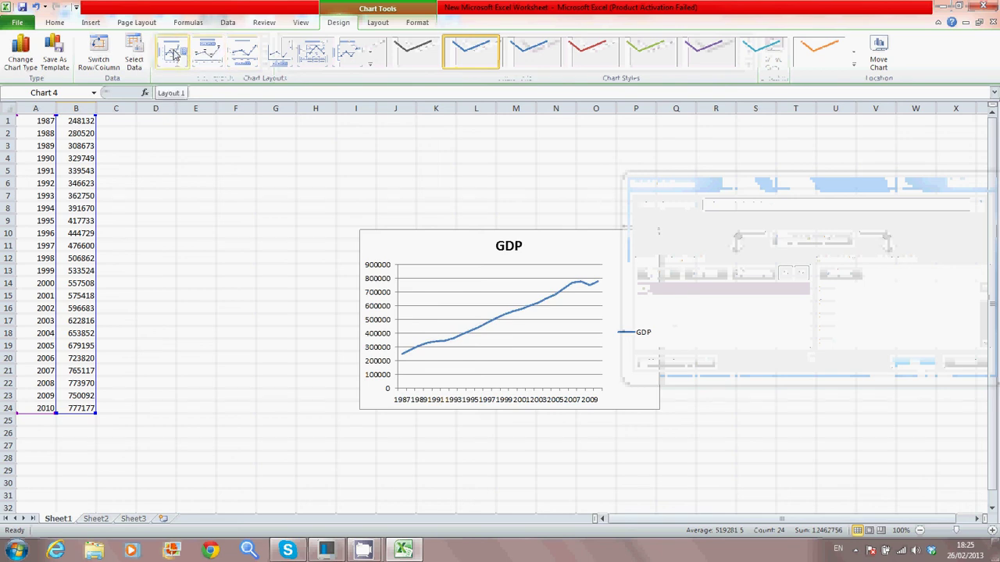
Step: Apply Layout 1 to the GDP line chart
click(173, 55)
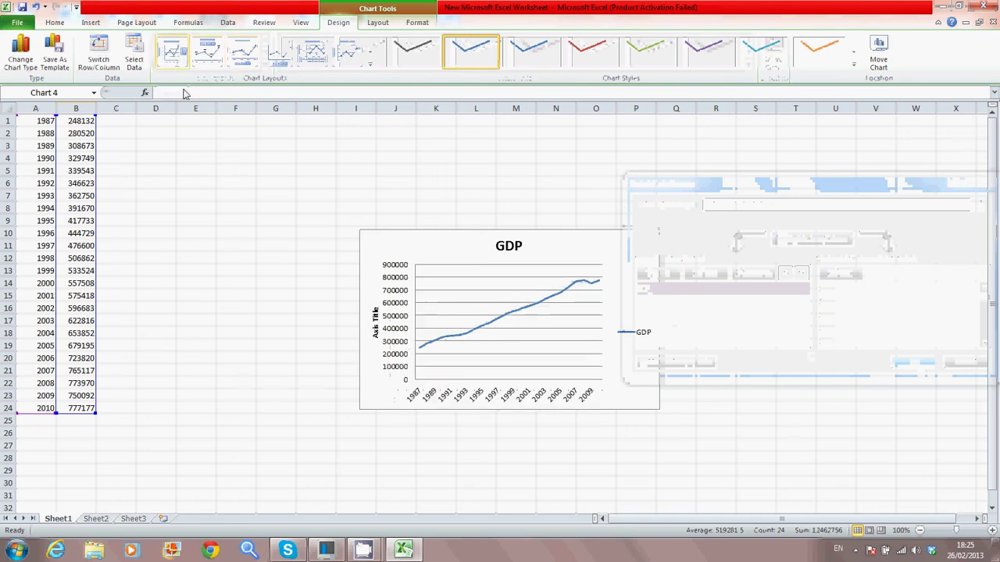
double_click(375, 332)
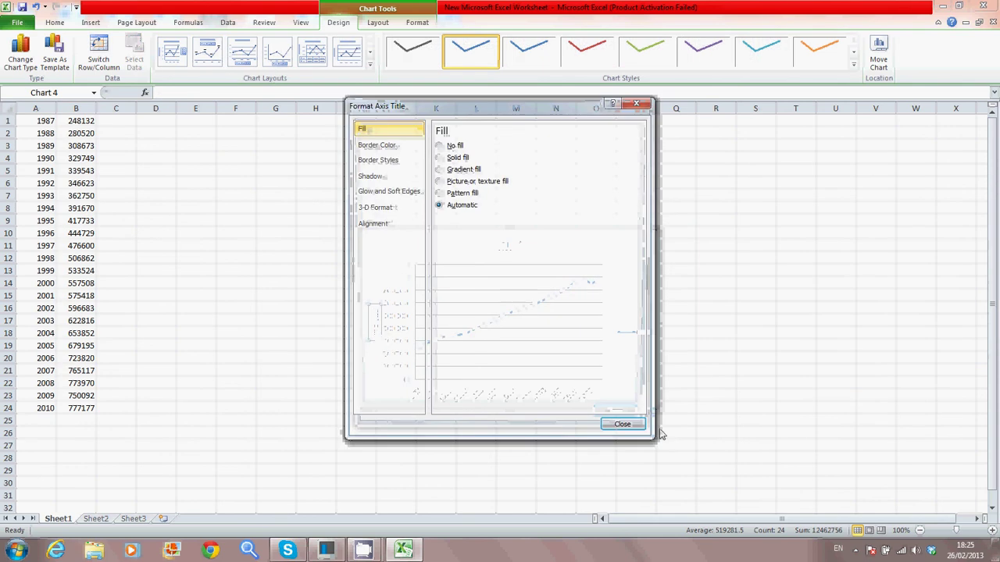
click(623, 424)
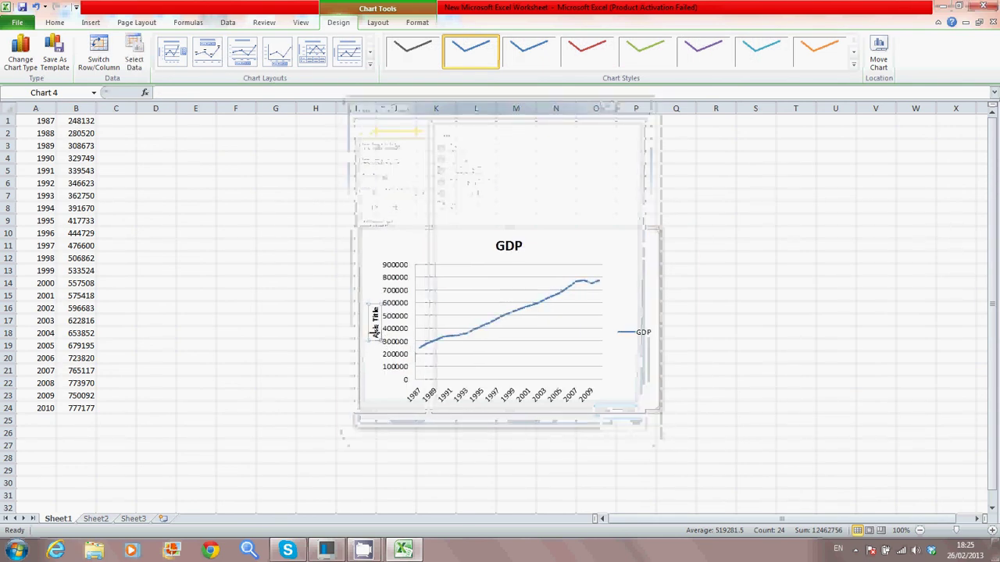
Step: Replace the vertical axis title's placeholder text with "jPer Year"
drag(375, 332, 375, 306)
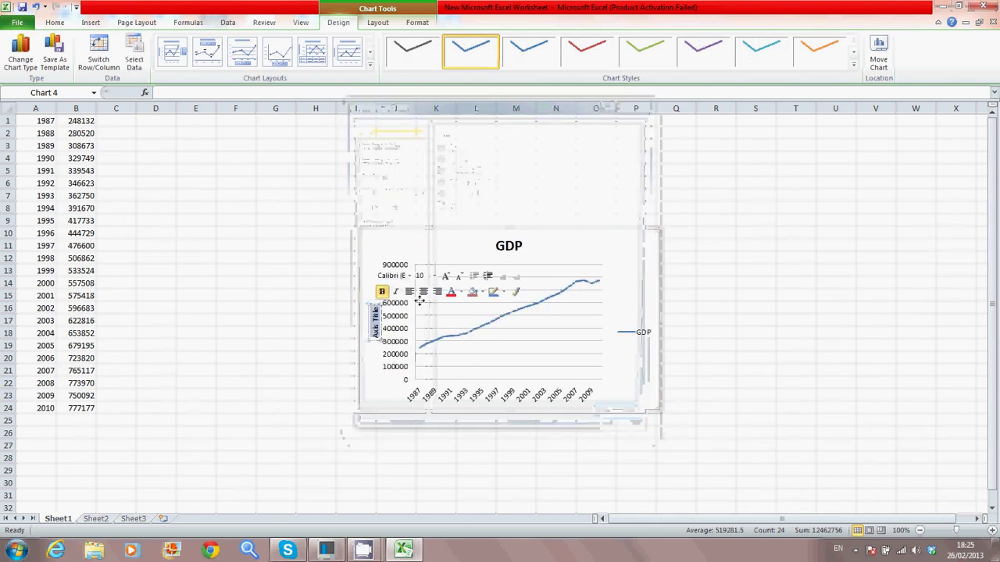
text(jshgsbs)
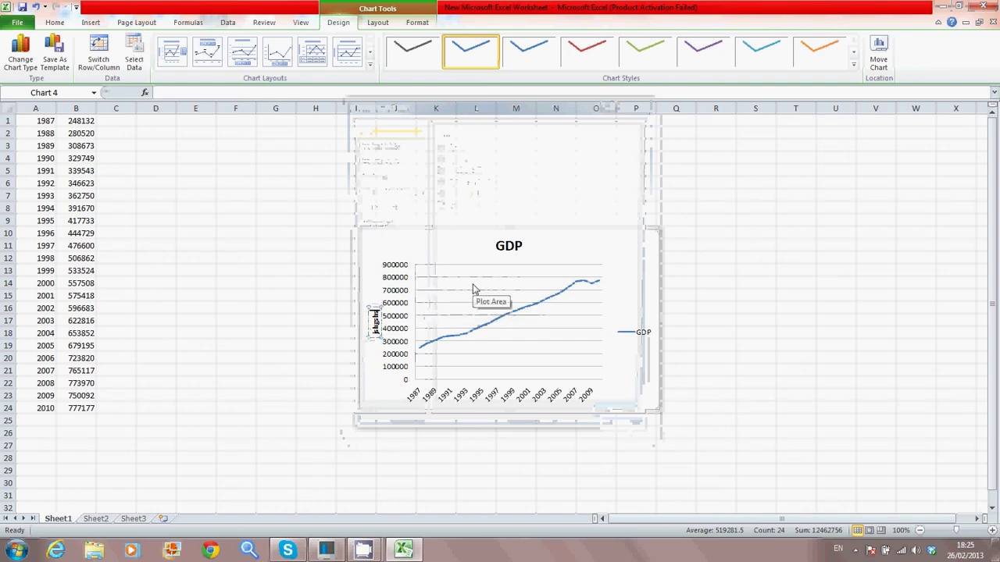
key(BackSpace)
key(BackSpace)
key(BackSpace)
key(BackSpace)
key(BackSpace)
key(BackSpace)
key(BackSpace)
text(GD)
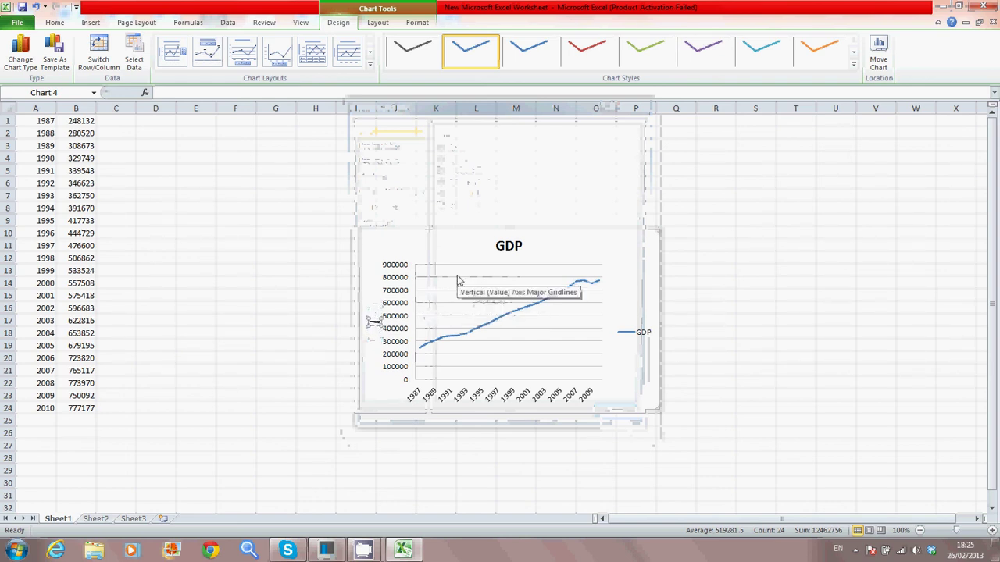
text(P Per Year)
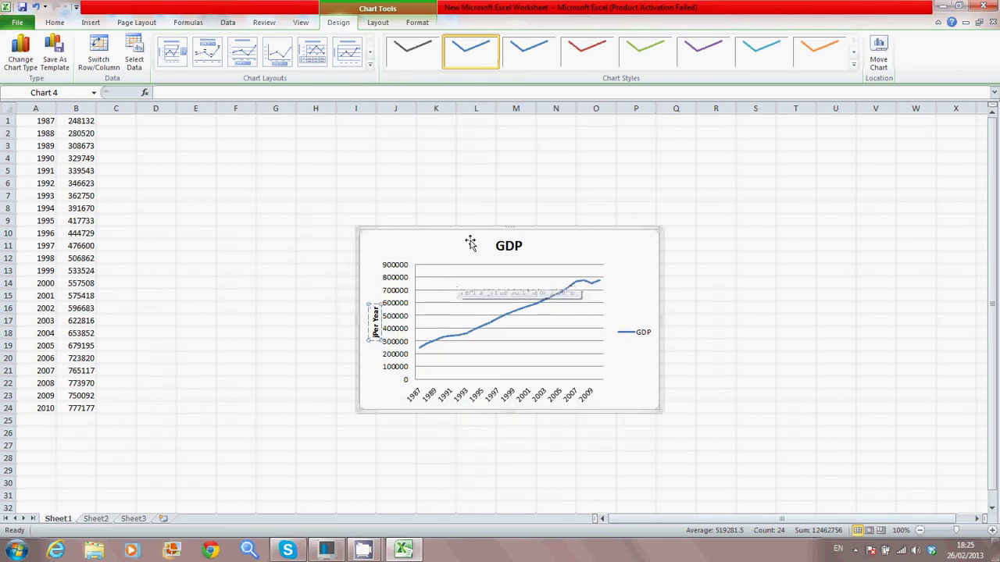
click(469, 241)
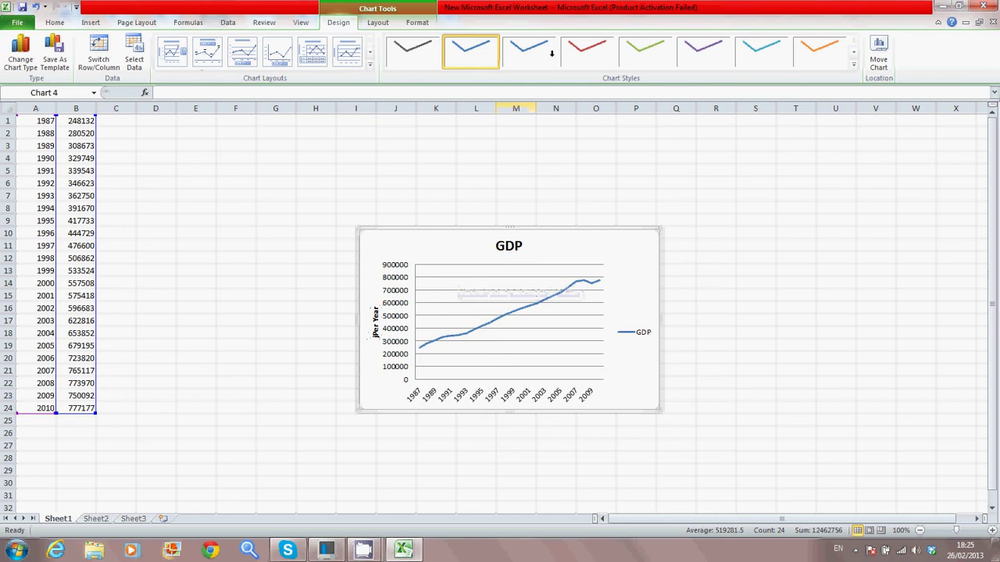
Step: Try the red and purple chart styles on the line chart, and return to the blue style
click(586, 52)
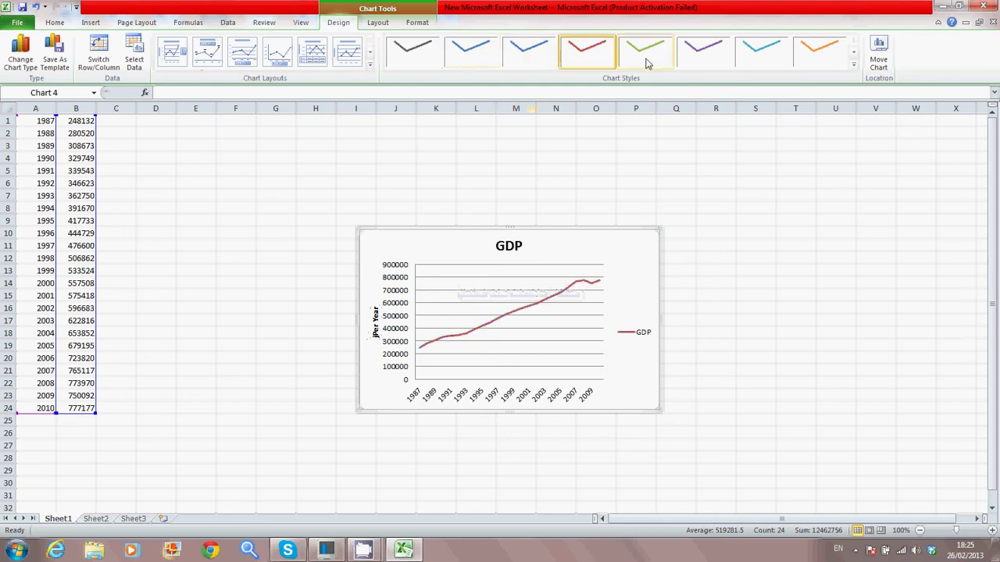
click(707, 55)
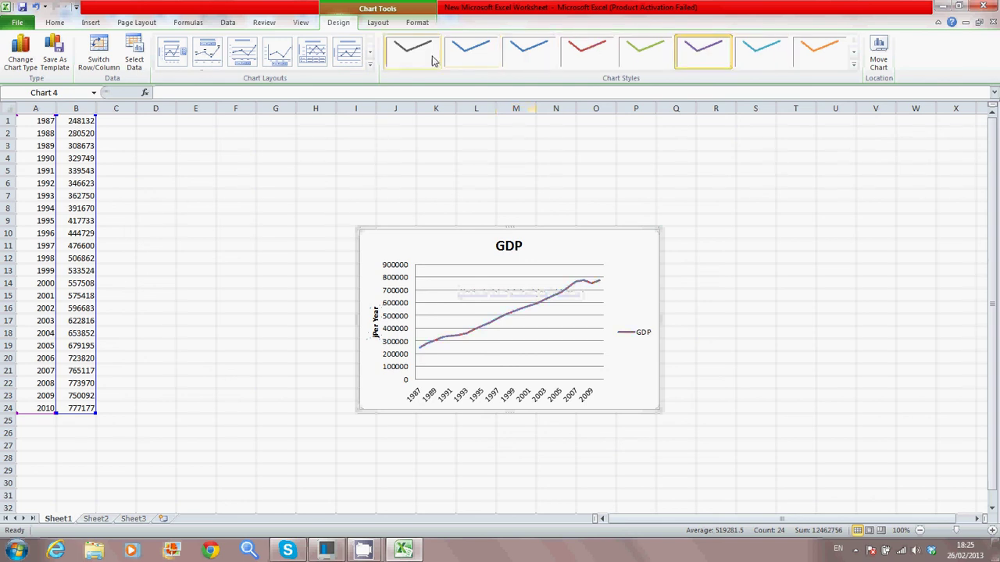
click(469, 51)
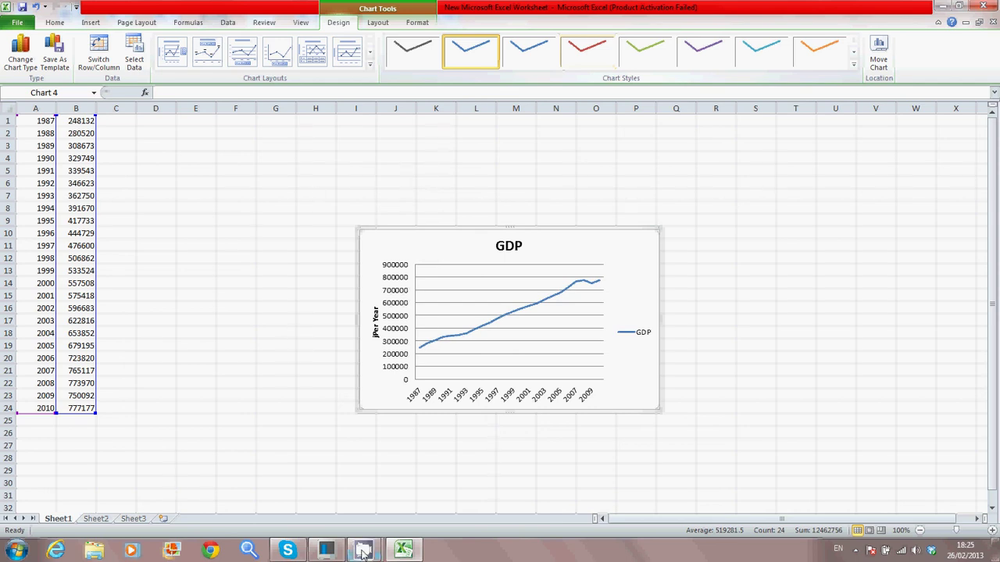
click(305, 472)
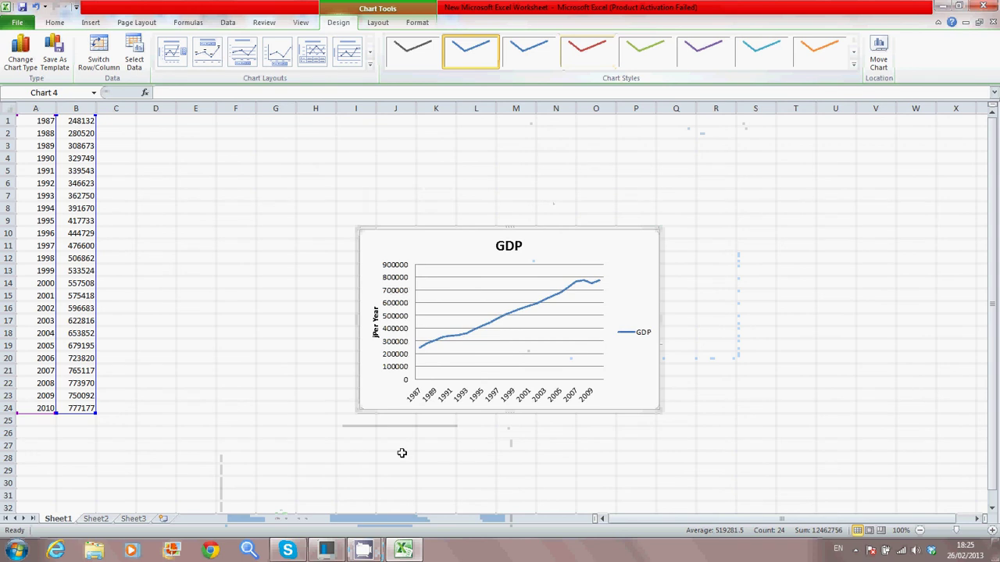
Step: Copy the whole GDP chart to the clipboard
right_click(601, 250)
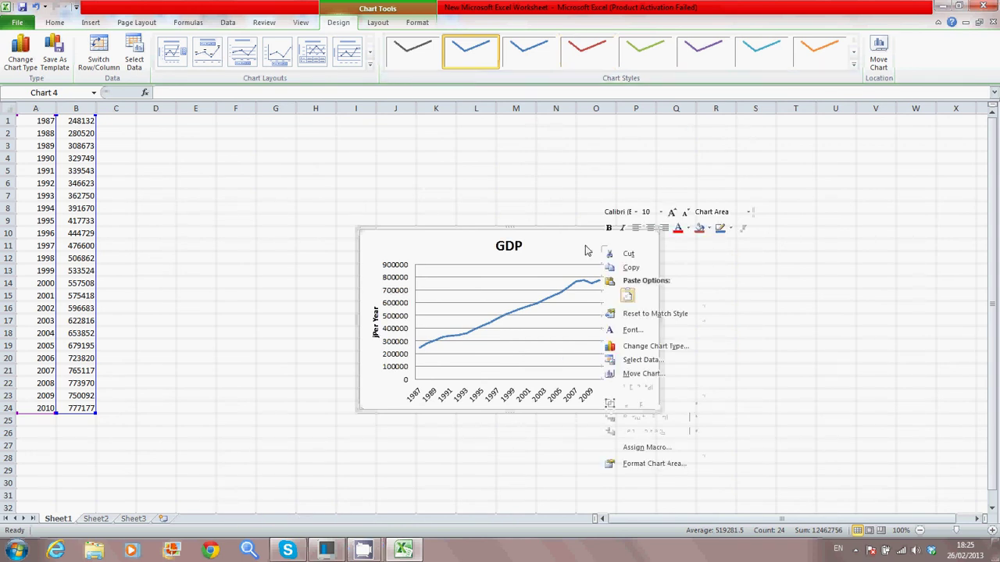
click(631, 269)
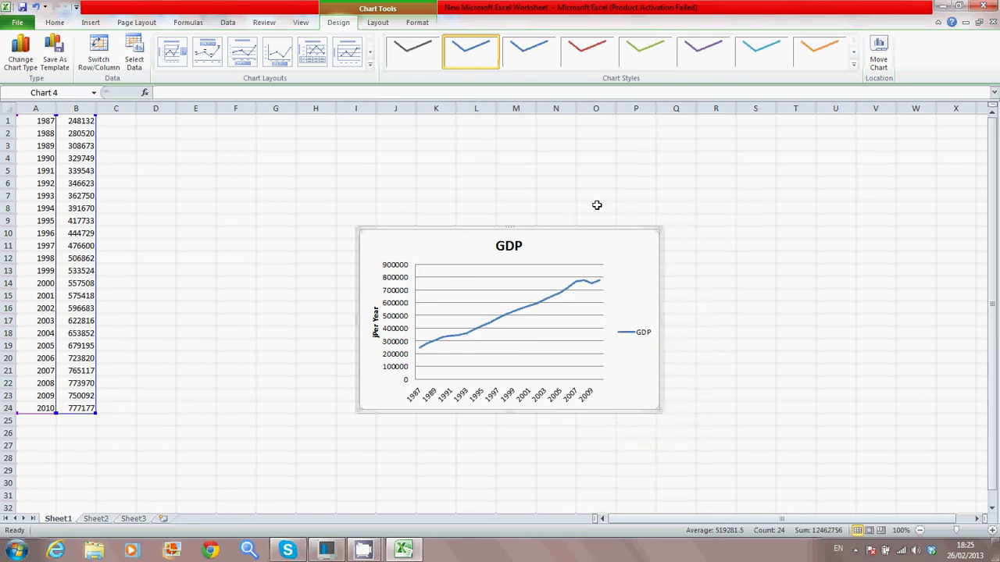
right_click(614, 250)
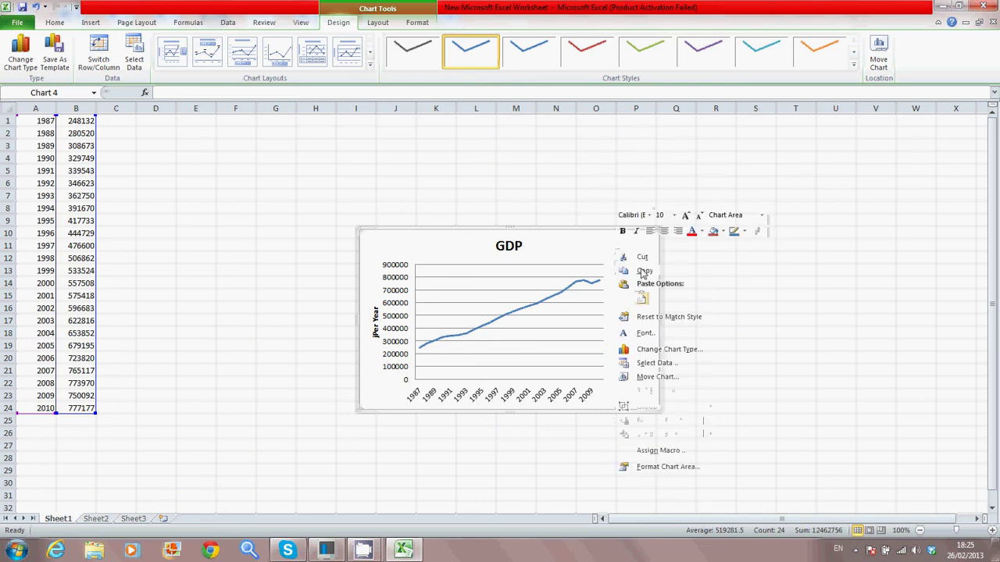
click(643, 271)
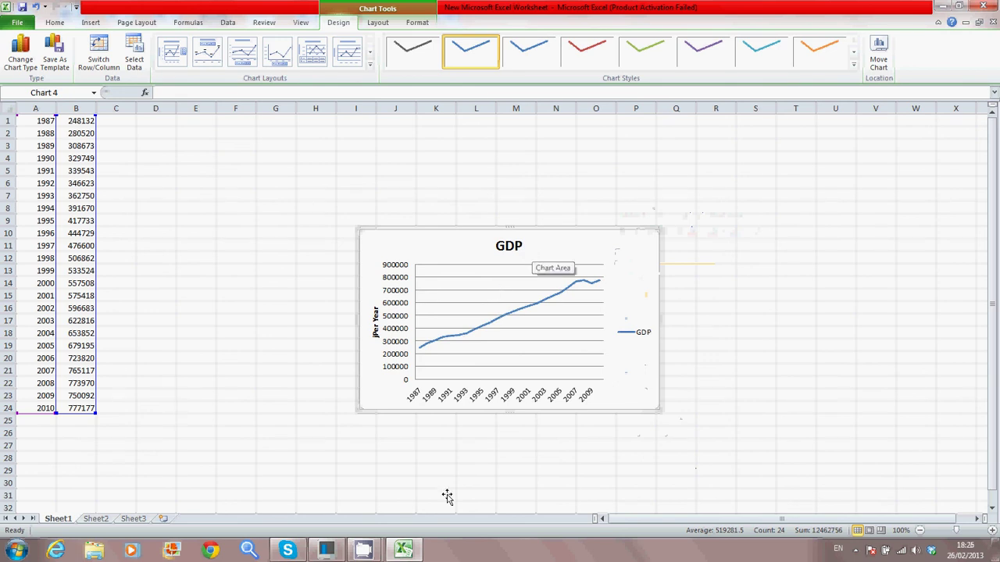
mouse_move(367, 551)
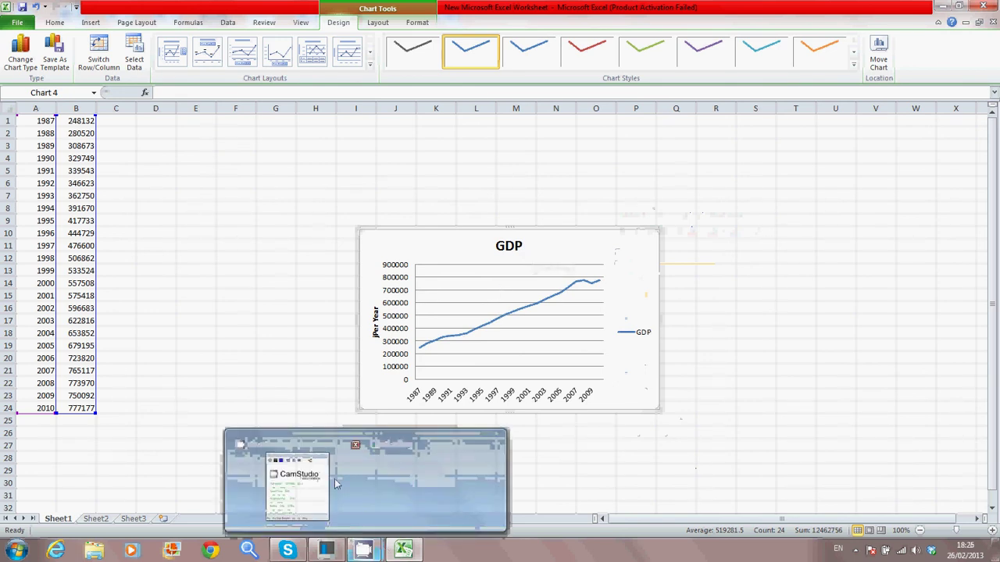